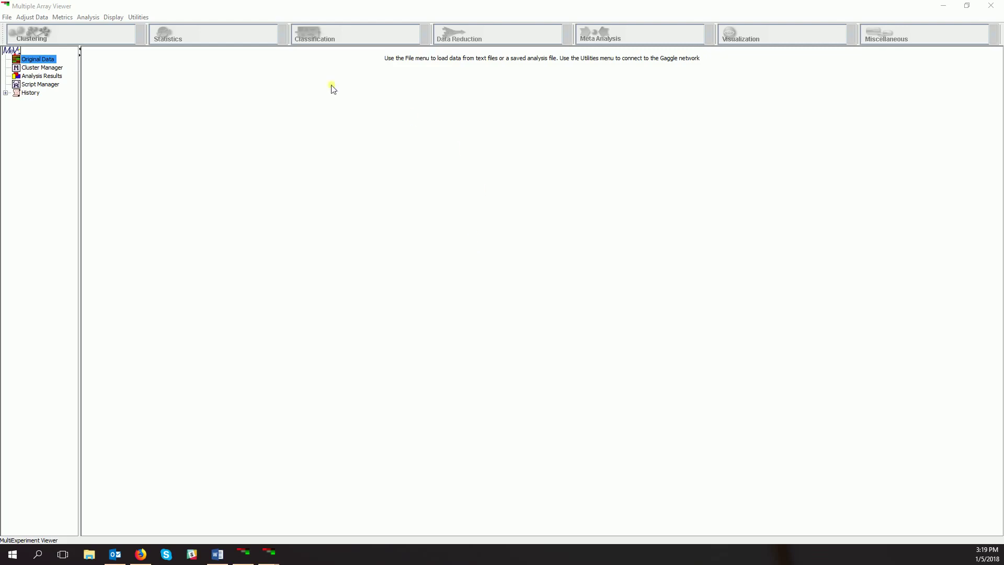
Step: Start loading expression data and choose Sig_Values.txt from the Desktop as the data file, sorting the files by date modified to find it
{"action": "left_click", "coordinate": [6, 19]}
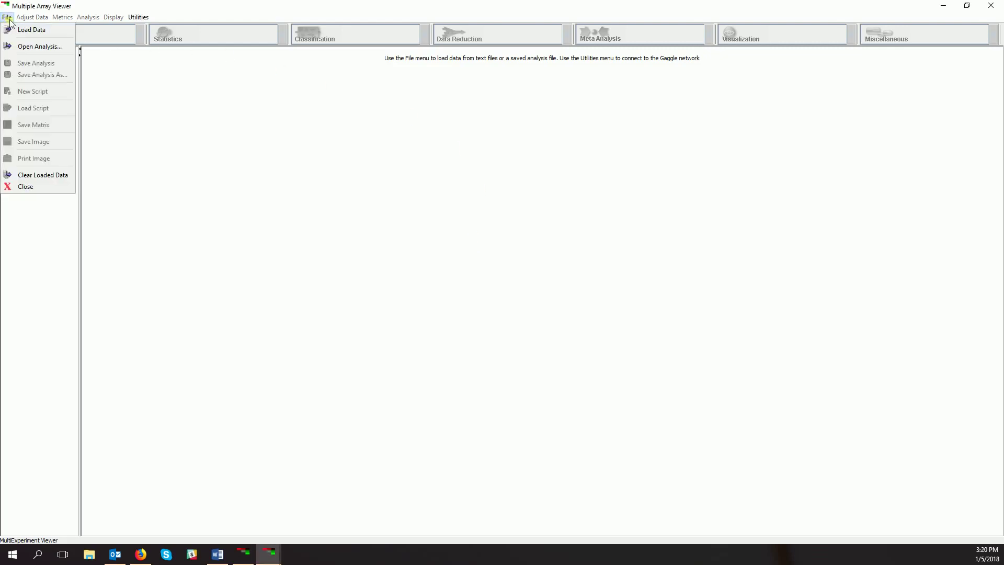
{"action": "left_click", "coordinate": [22, 30]}
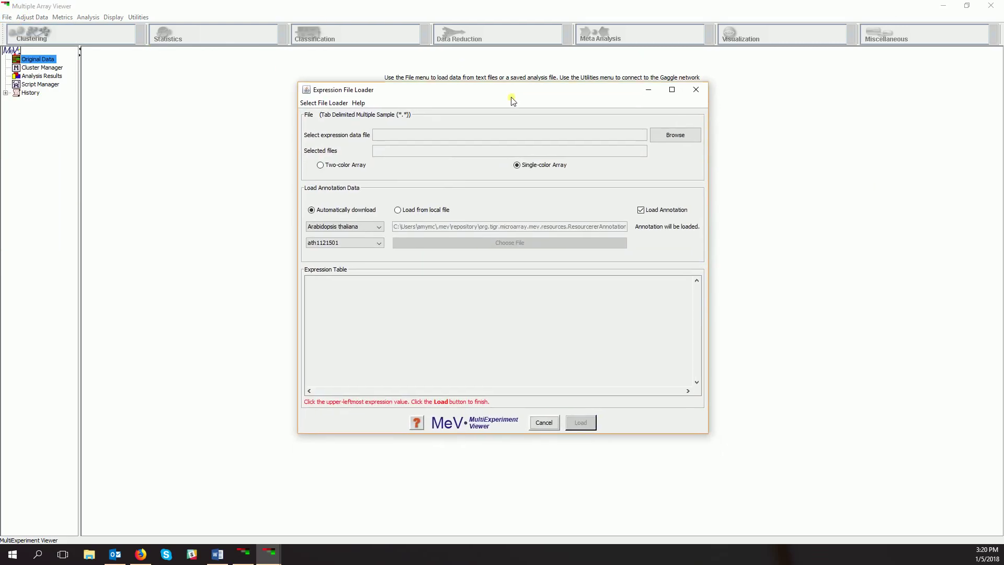
{"action": "left_click", "coordinate": [673, 136]}
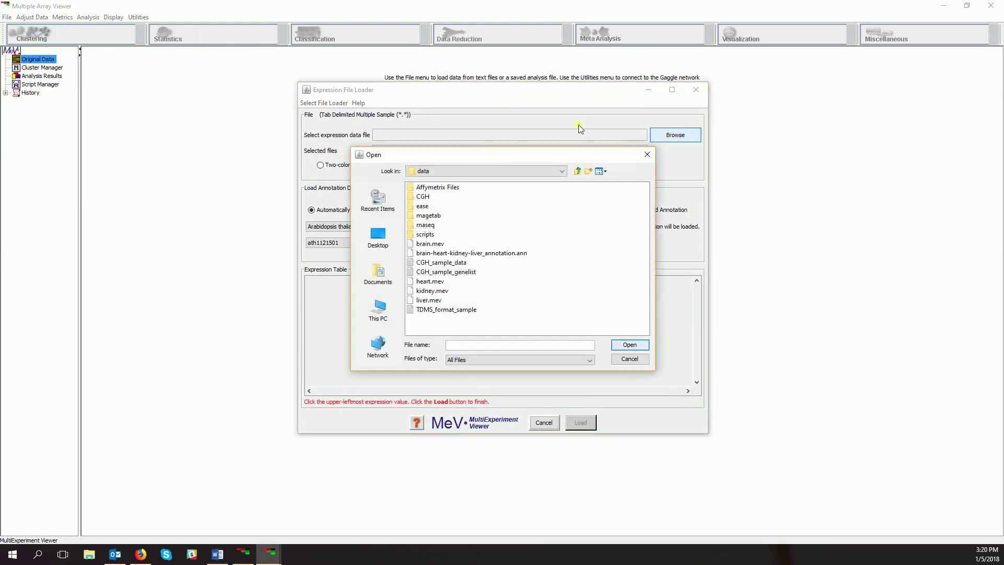
{"action": "left_click", "coordinate": [378, 236]}
{"action": "left_click", "coordinate": [603, 173]}
{"action": "left_click", "coordinate": [620, 196]}
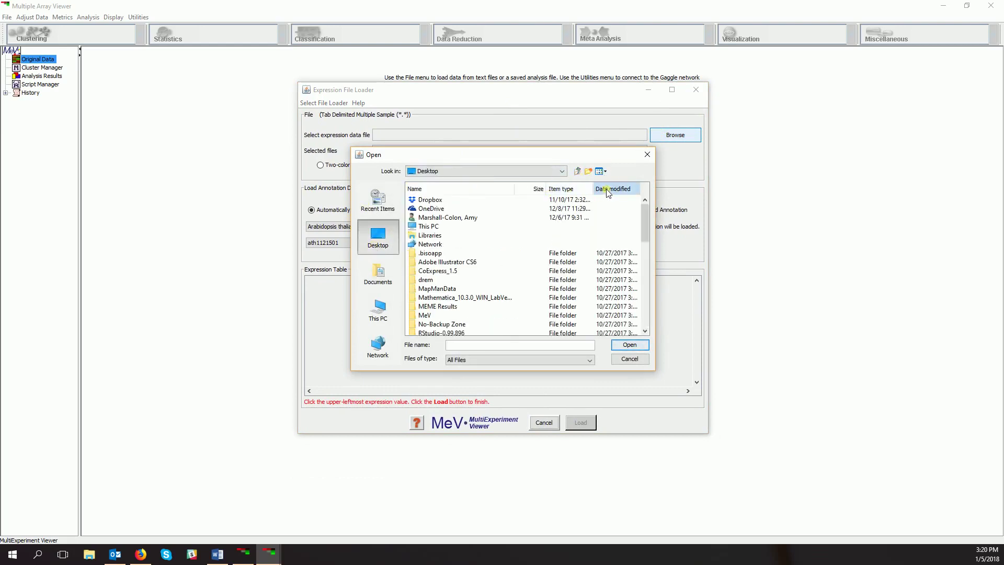
{"action": "left_click", "coordinate": [607, 189]}
{"action": "left_click", "coordinate": [607, 189]}
{"action": "left_click", "coordinate": [432, 199]}
{"action": "left_click", "coordinate": [627, 345]}
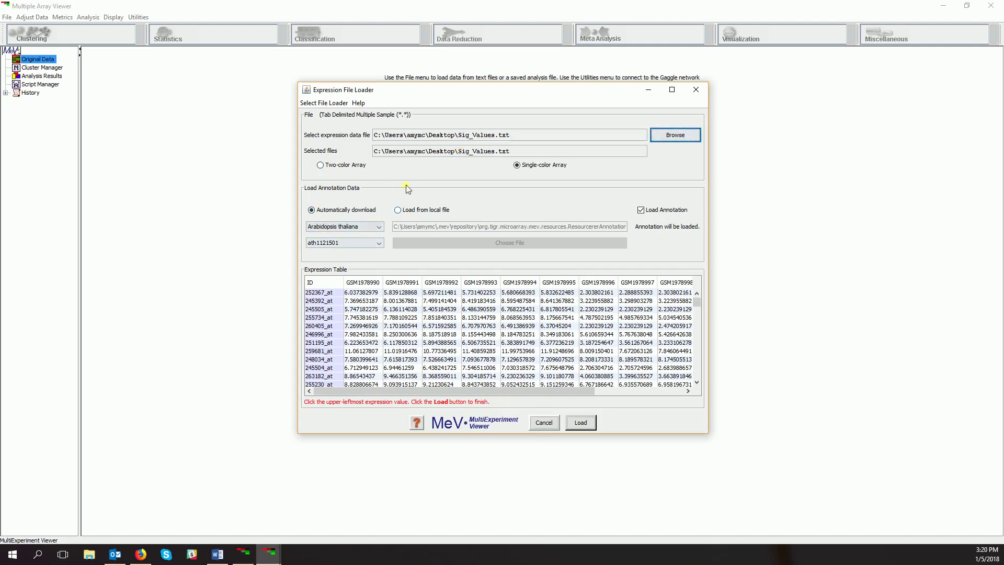
Step: Load the table with Arabidopsis thaliana annotation for the ath1121501 array, marking the upper-leftmost expression value as the data start
{"action": "left_click", "coordinate": [378, 226]}
{"action": "left_click", "coordinate": [378, 226]}
{"action": "left_click", "coordinate": [379, 243]}
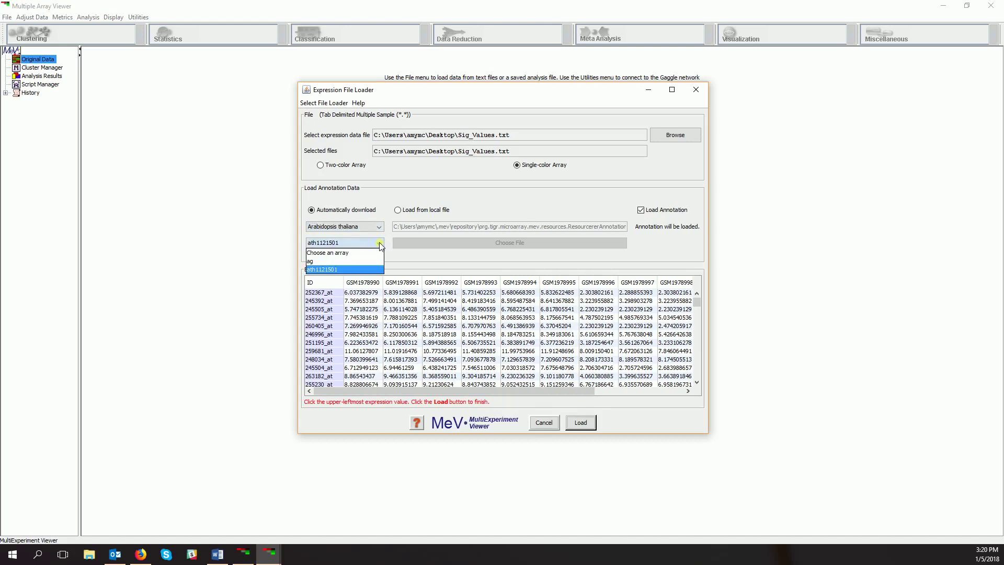
{"action": "left_click", "coordinate": [340, 270]}
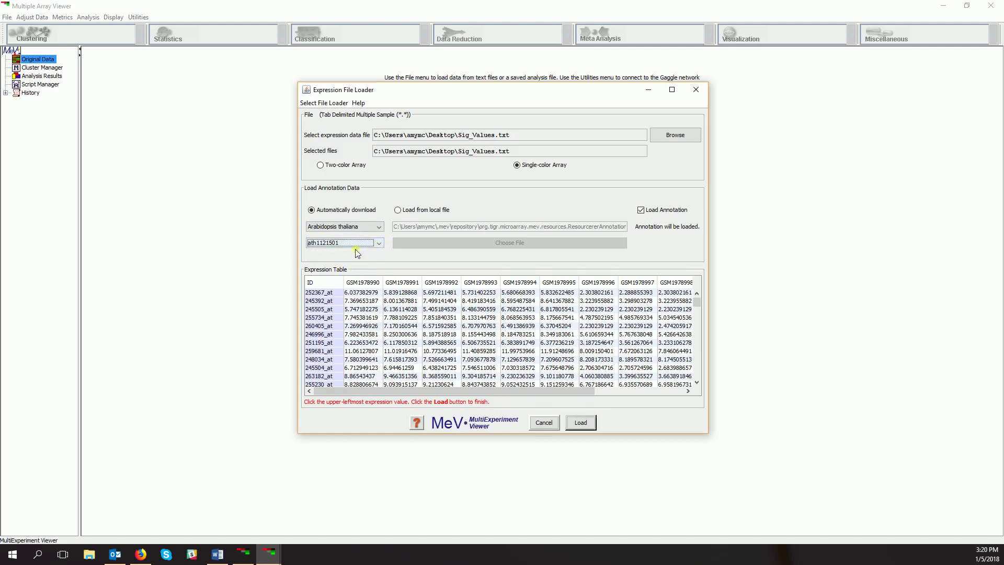
{"action": "left_click", "coordinate": [354, 293]}
{"action": "left_click", "coordinate": [580, 425]}
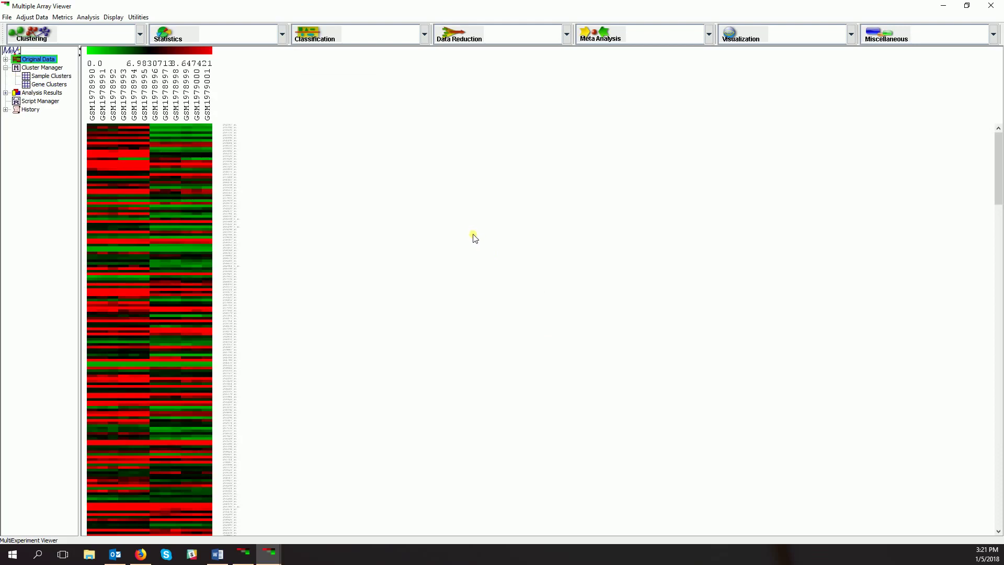
Step: Normalize the genes/rows of the loaded data and display the expression image of the original data
{"action": "left_click", "coordinate": [28, 18]}
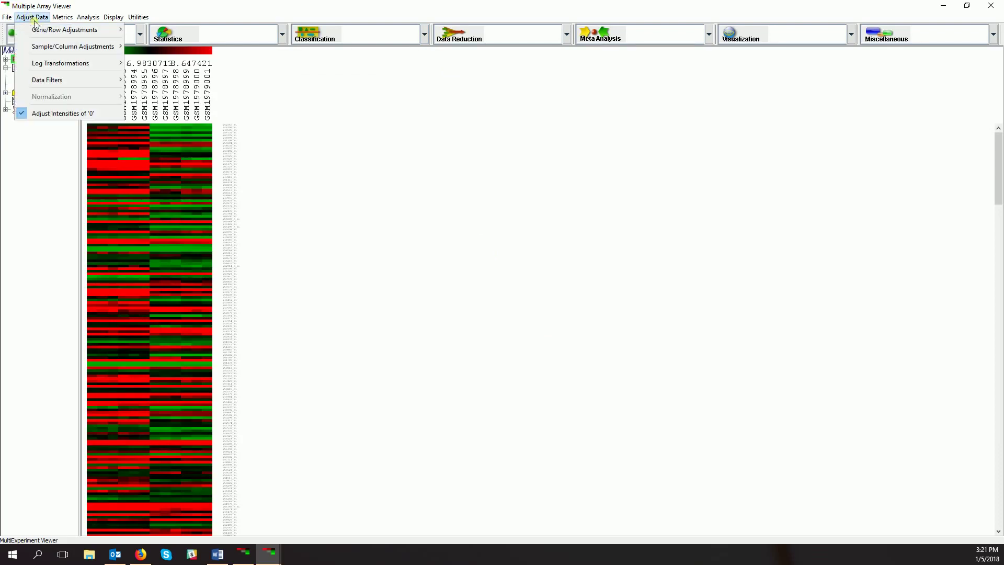
{"action": "mouse_move", "coordinate": [39, 34]}
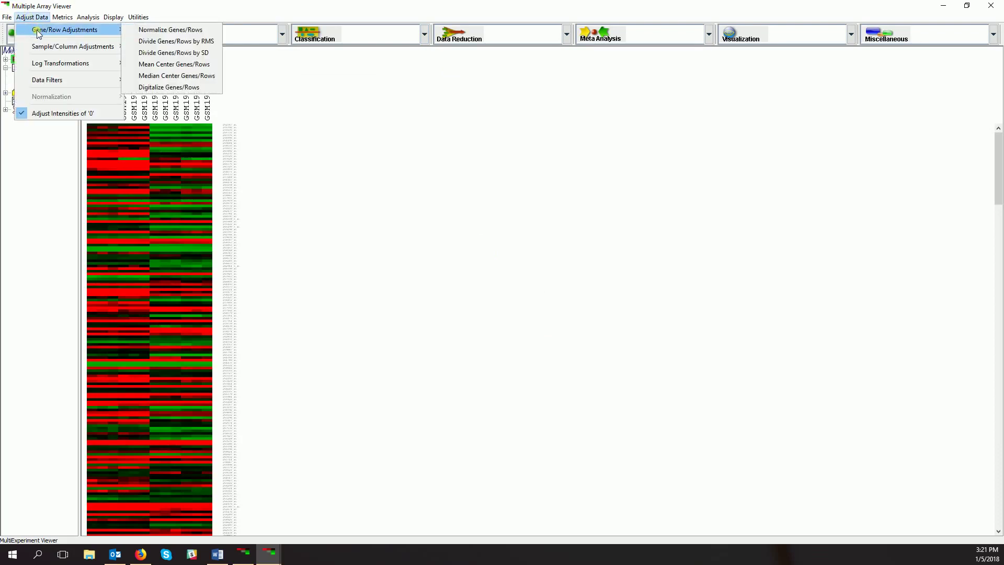
{"action": "left_click", "coordinate": [152, 32]}
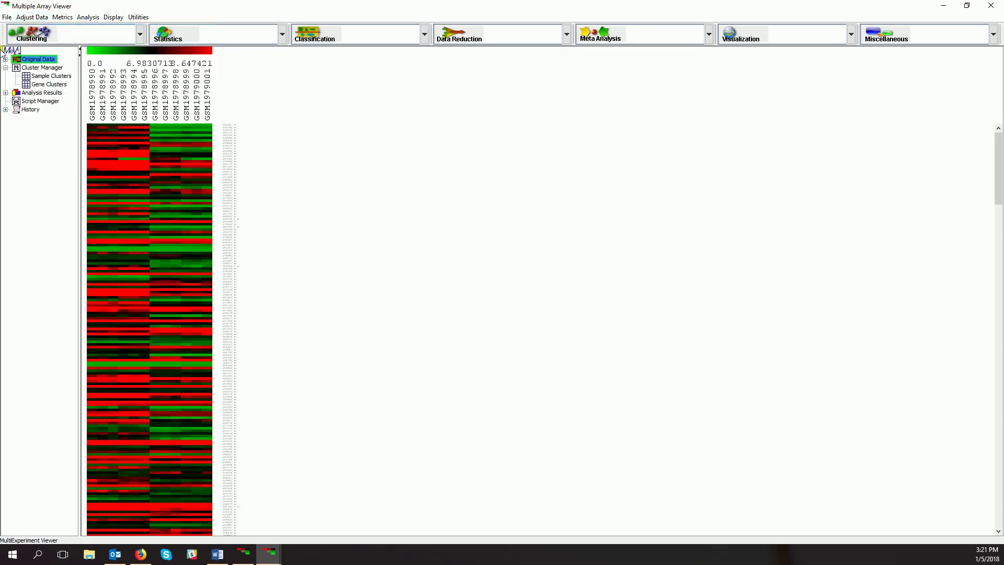
{"action": "double_click", "coordinate": [34, 60]}
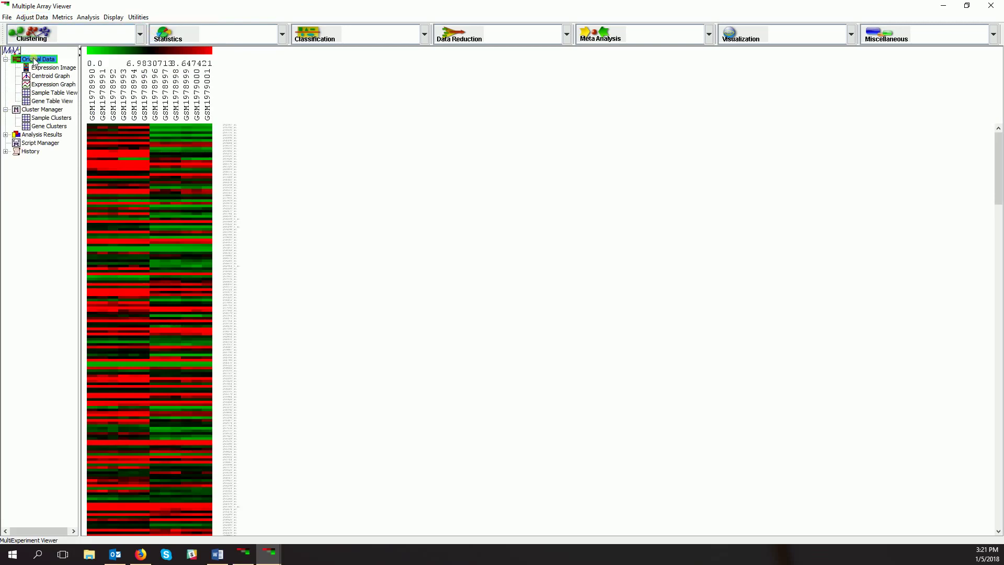
{"action": "left_click", "coordinate": [33, 66]}
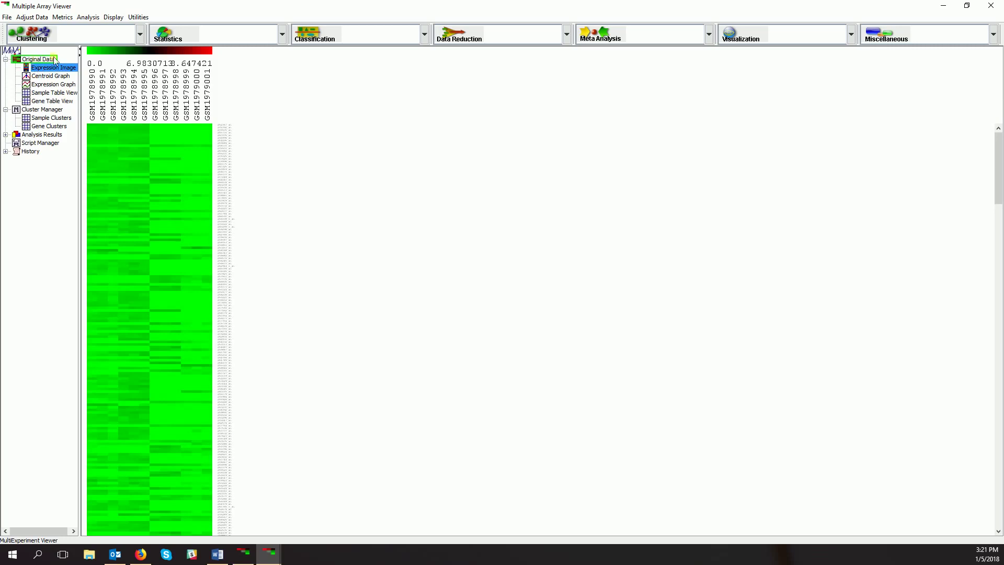
Step: Set the color scale limits to a lower limit of -2.27, midpoint 0 and upper limit 2.4, and apply them
{"action": "left_click", "coordinate": [112, 17]}
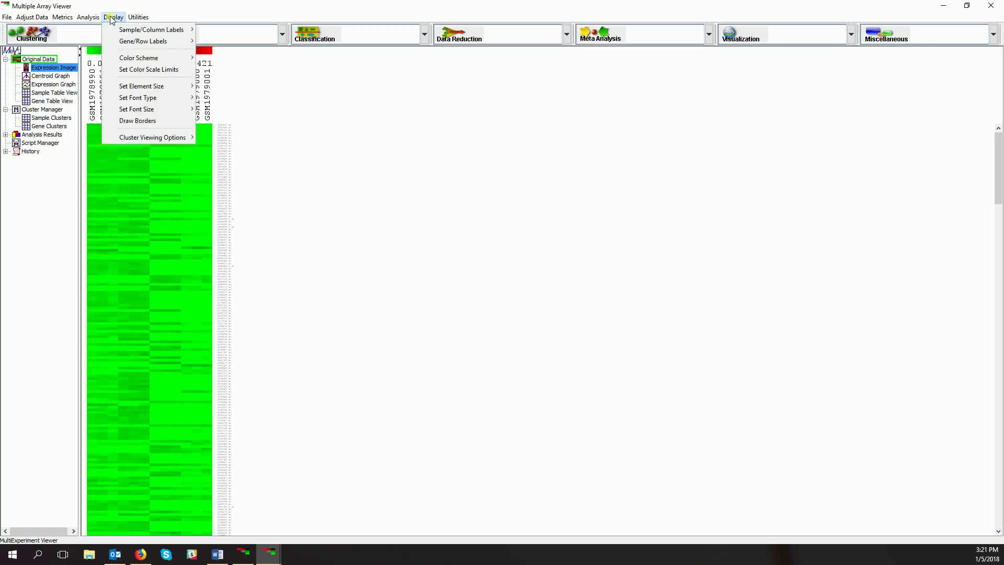
{"action": "left_click", "coordinate": [124, 71]}
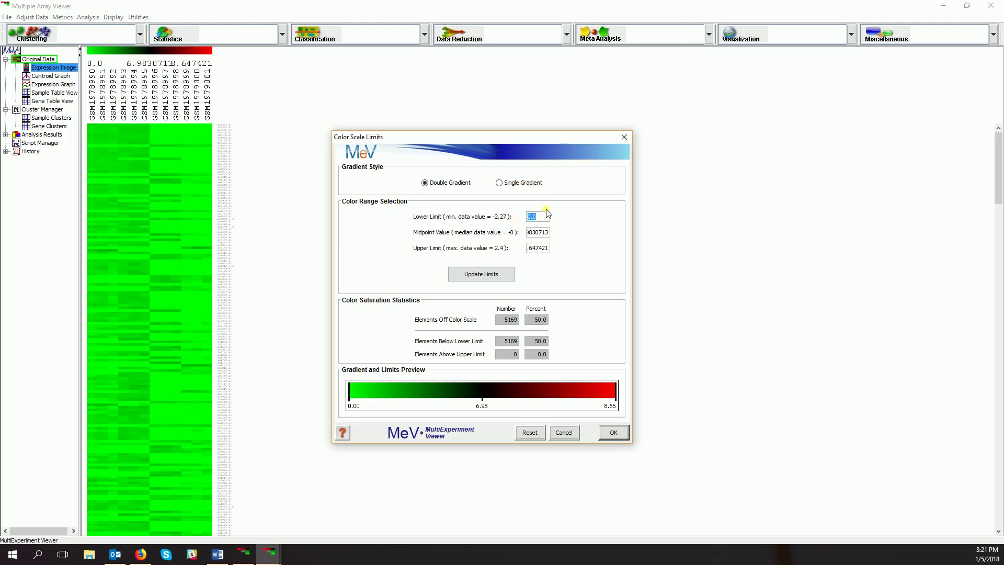
{"action": "type", "text": "-2.27"}
{"action": "left_click", "coordinate": [538, 232]}
{"action": "type", "text": "0"}
{"action": "left_click", "coordinate": [539, 251]}
{"action": "type", "text": "2.4"}
{"action": "left_click", "coordinate": [478, 277]}
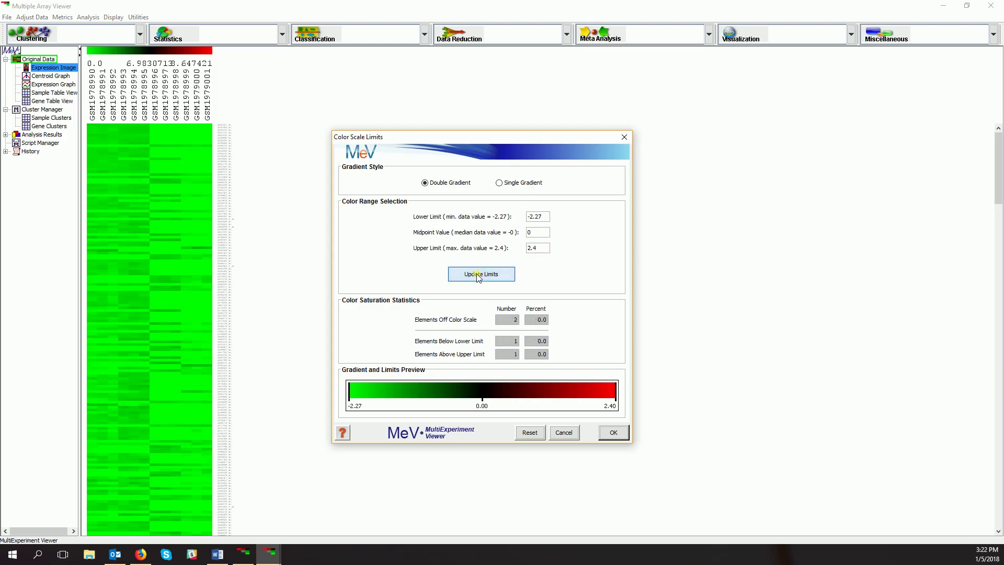
{"action": "left_click", "coordinate": [622, 435]}
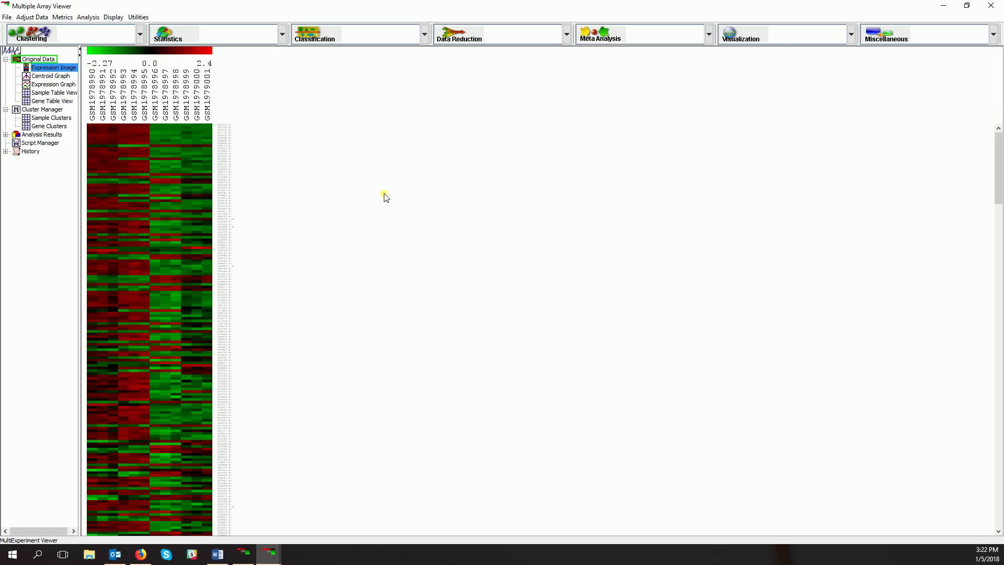
Step: Run QTC clustering on genes with Pearson Correlation, maximum cluster diameter 0.5 and minimum cluster population 5
{"action": "left_click", "coordinate": [88, 17]}
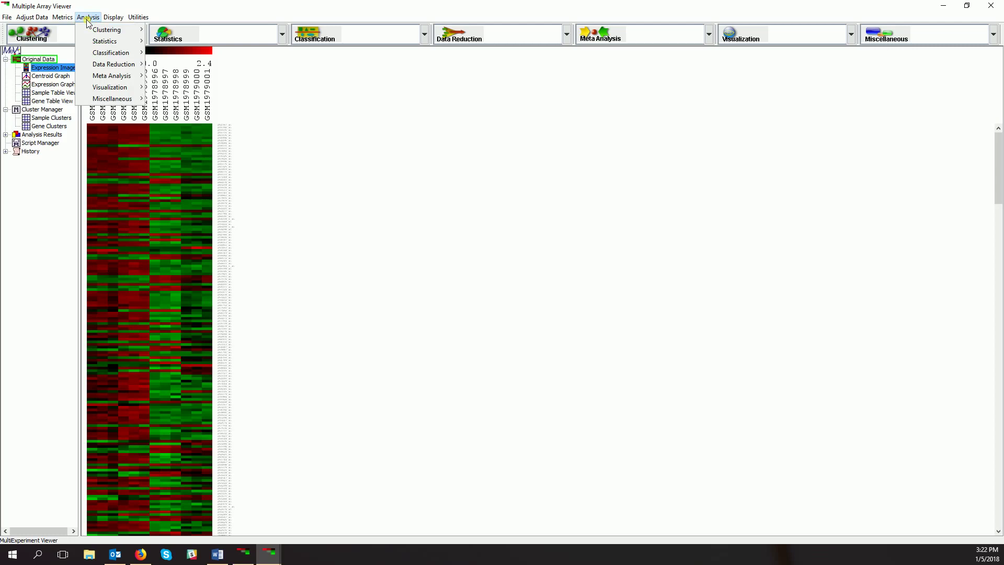
{"action": "mouse_move", "coordinate": [98, 34]}
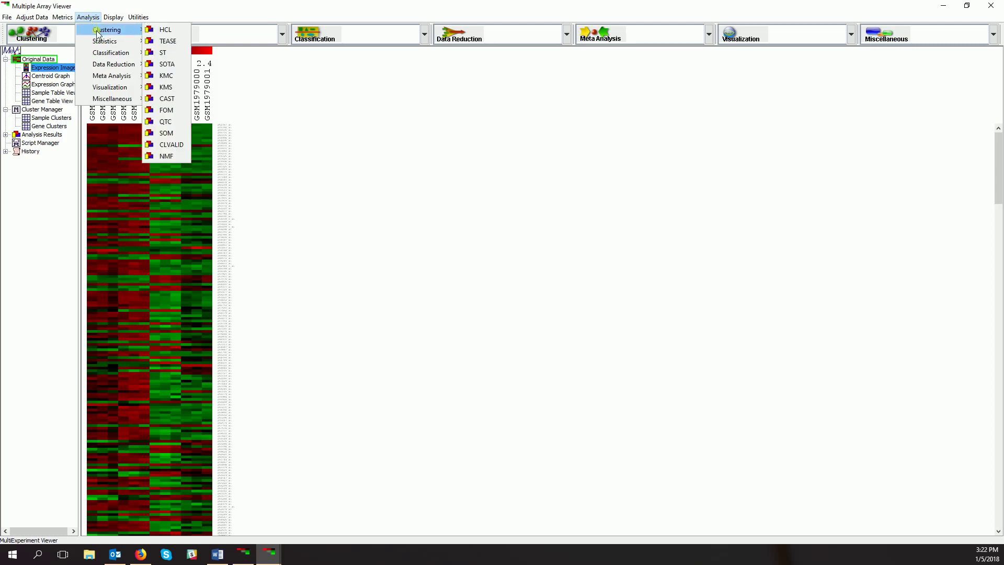
{"action": "left_click", "coordinate": [165, 121]}
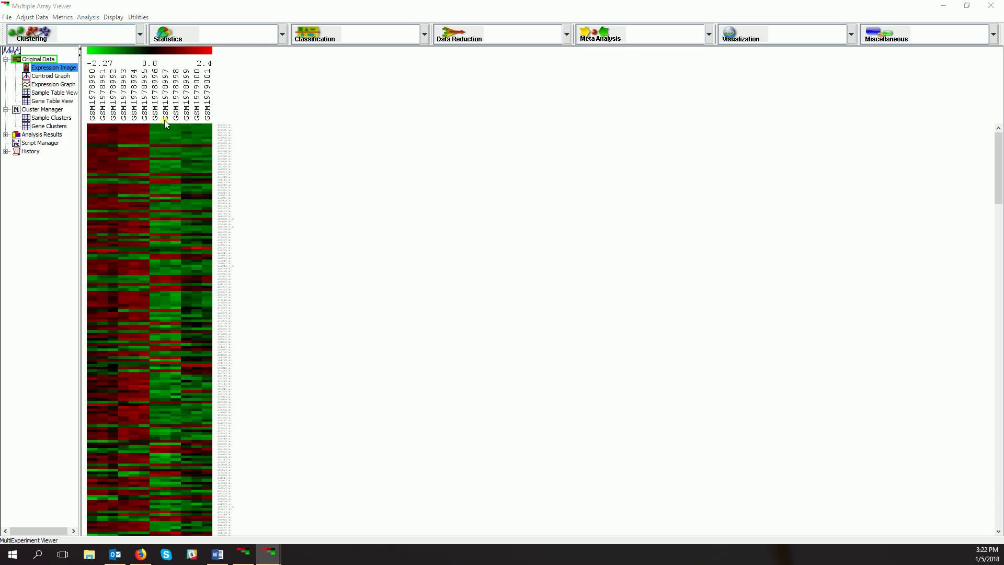
{"action": "left_click_drag", "start_coordinate": [719, 179], "coordinate": [566, 137]}
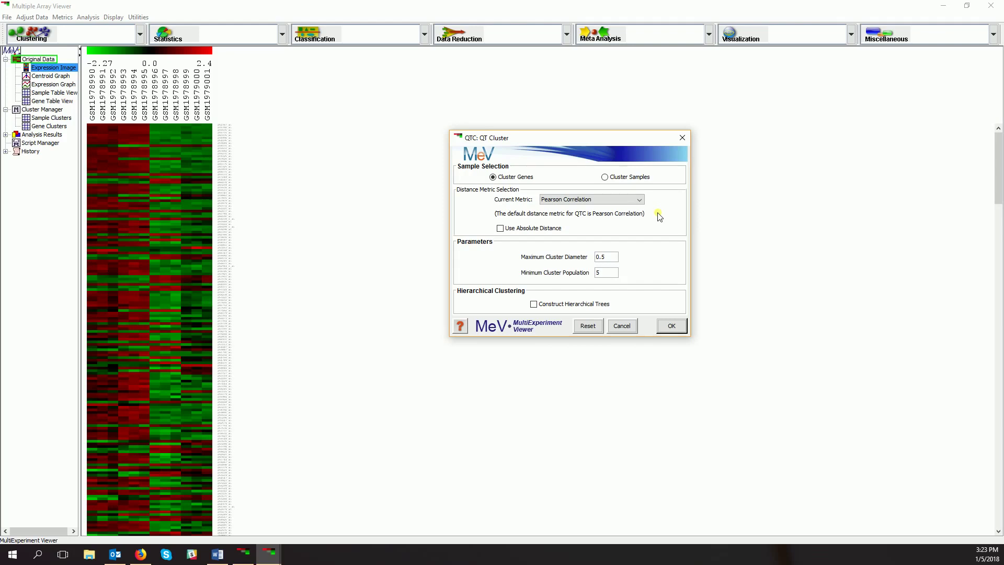
{"action": "left_click", "coordinate": [666, 326]}
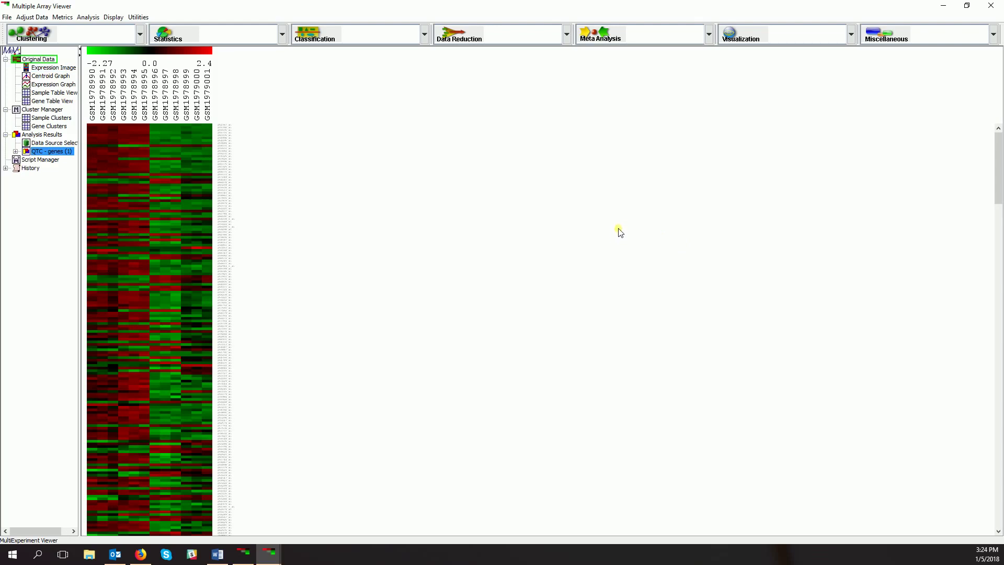
Step: Display the expression graphs of all clusters from the QTC gene results
{"action": "double_click", "coordinate": [39, 153]}
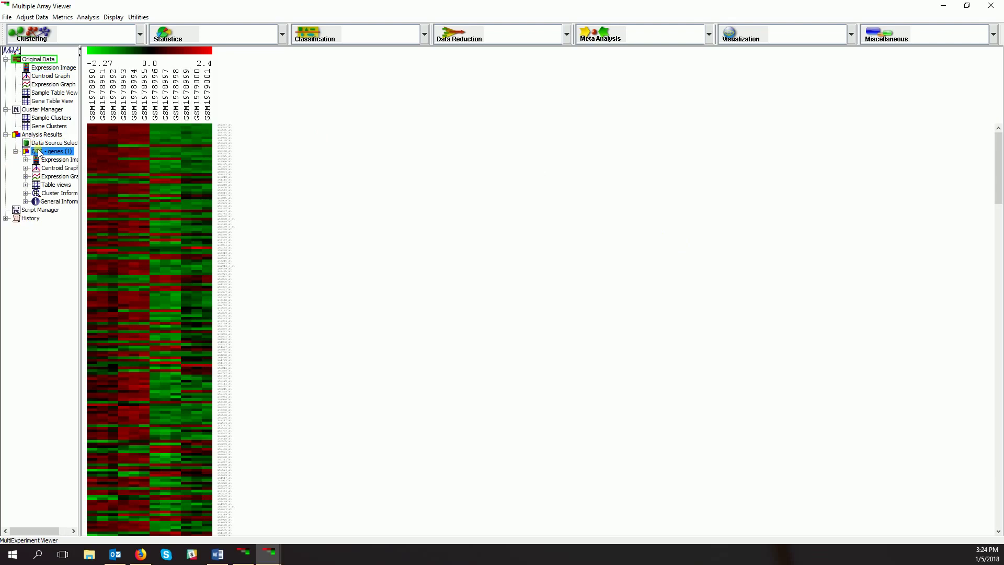
{"action": "double_click", "coordinate": [53, 177]}
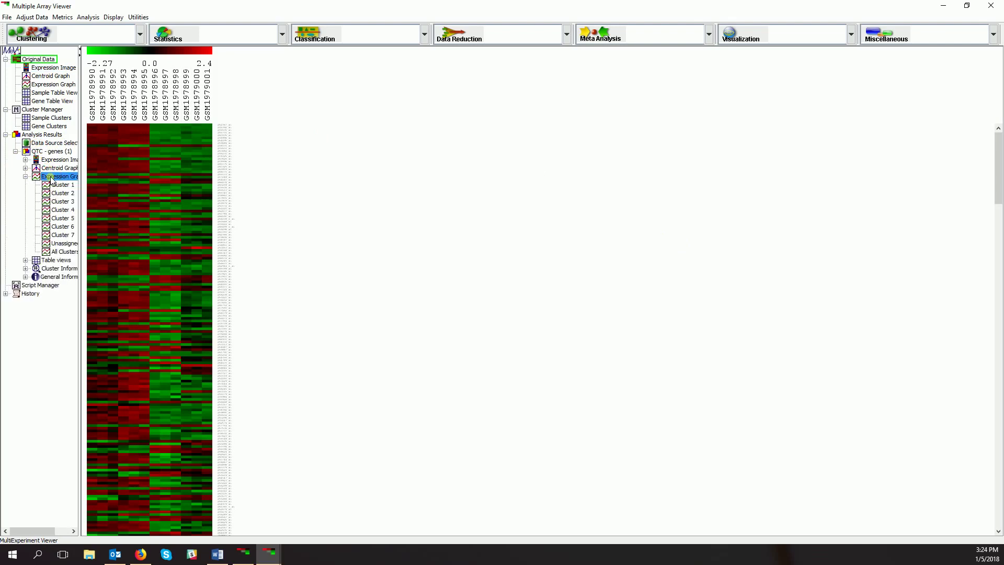
{"action": "left_click", "coordinate": [60, 253]}
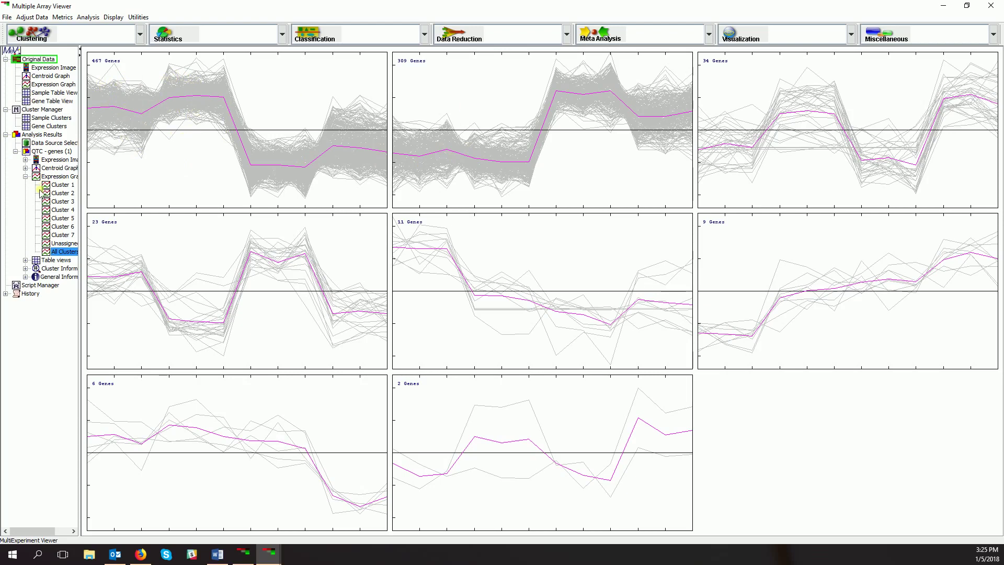
Step: Examine the QTC expression images of Clusters 1 to 4 one after another
{"action": "left_click", "coordinate": [45, 161]}
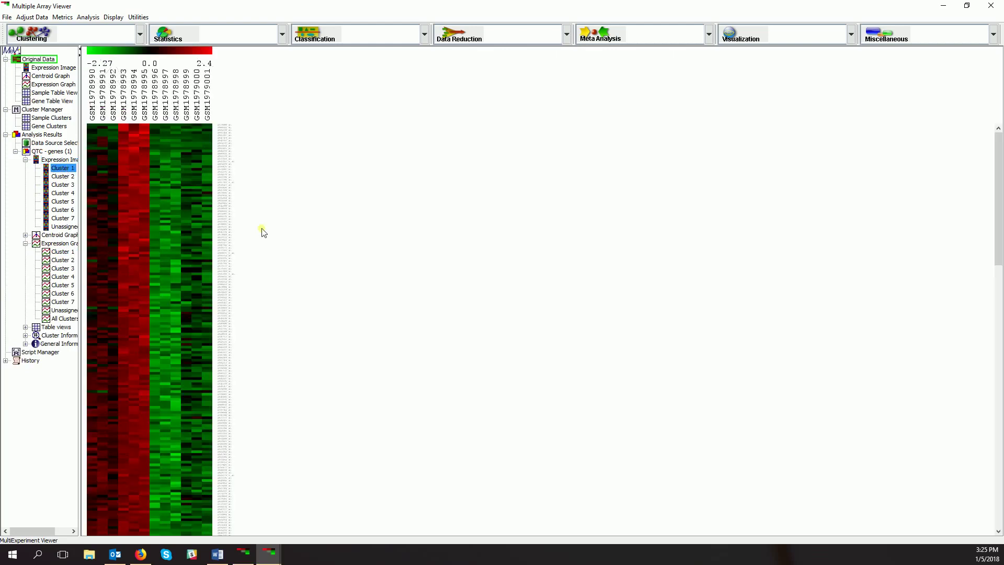
{"action": "left_click", "coordinate": [63, 177]}
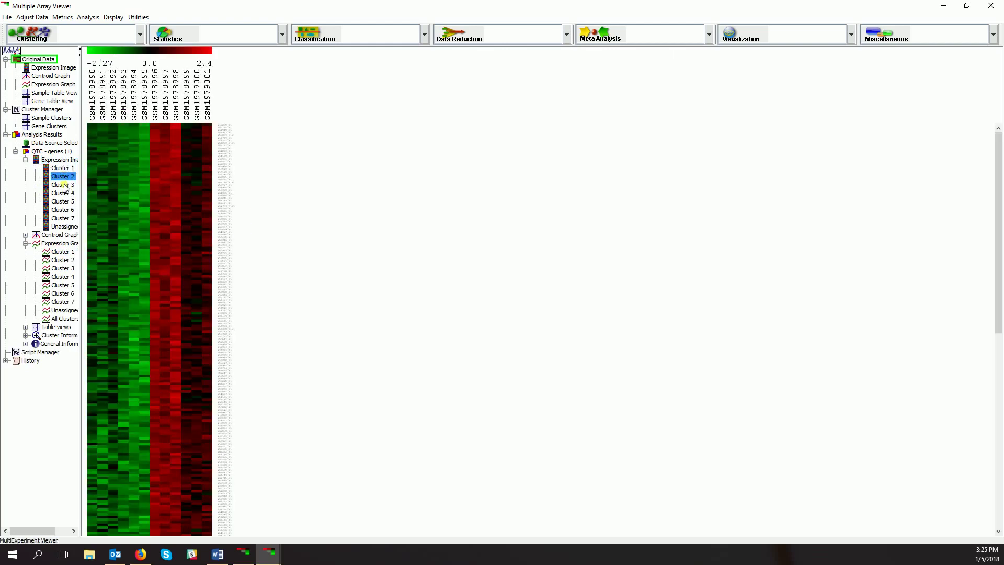
{"action": "left_click", "coordinate": [65, 186]}
{"action": "left_click", "coordinate": [66, 194]}
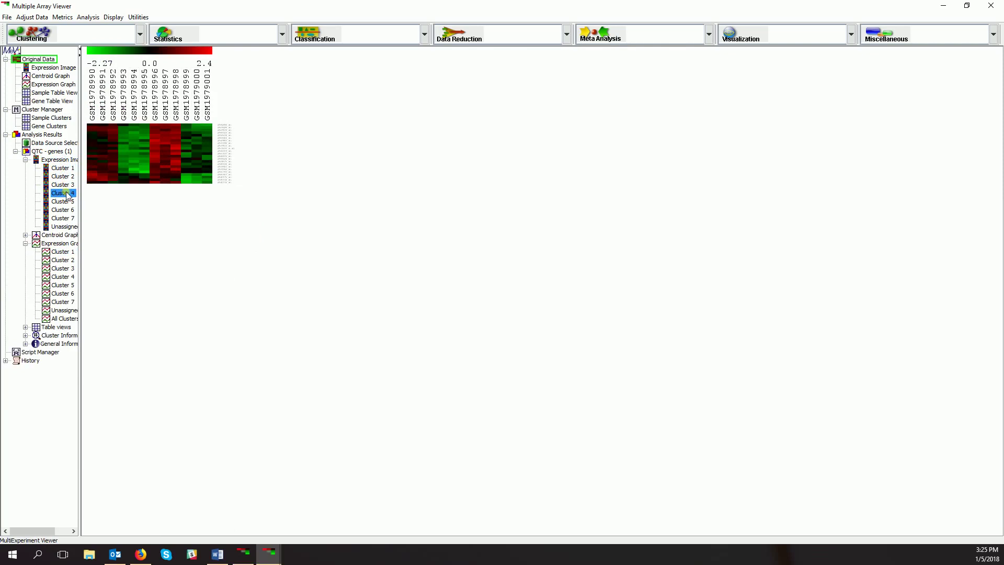
Step: Save all clusters from the QTC expression graphs to the Desktop under the file name Cluster
{"action": "left_click", "coordinate": [58, 244]}
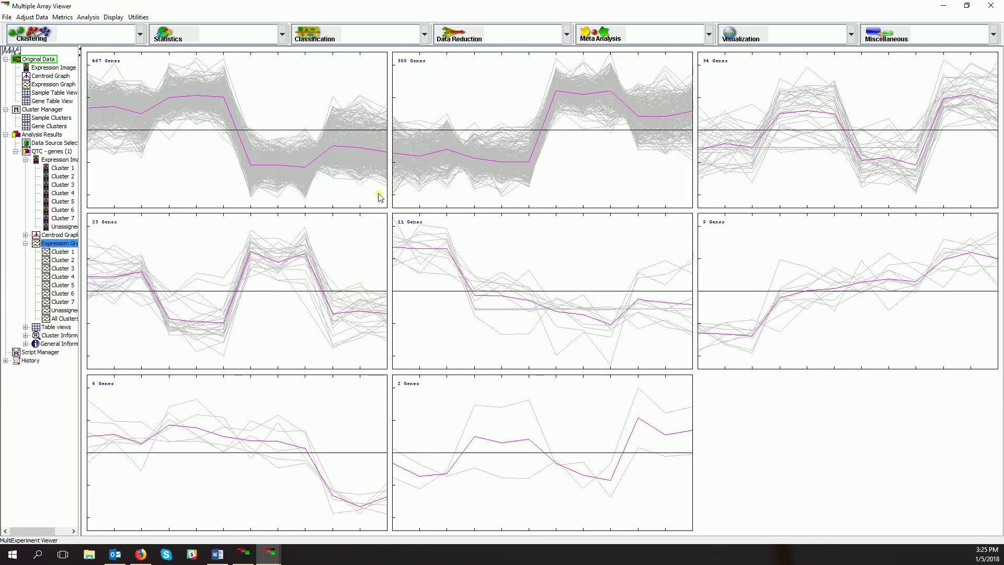
{"action": "right_click", "coordinate": [349, 191]}
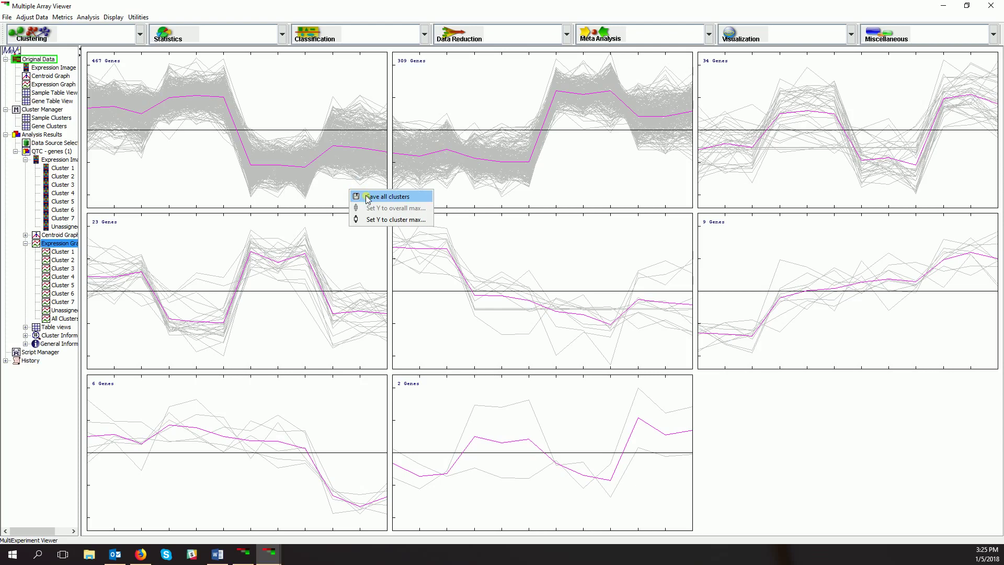
{"action": "left_click", "coordinate": [368, 197]}
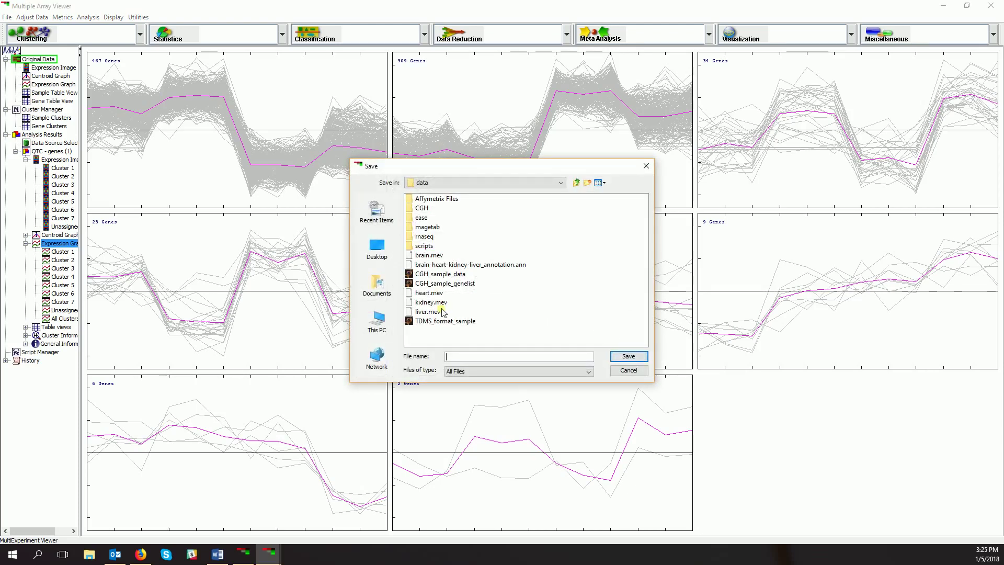
{"action": "type", "text": "Cluster"}
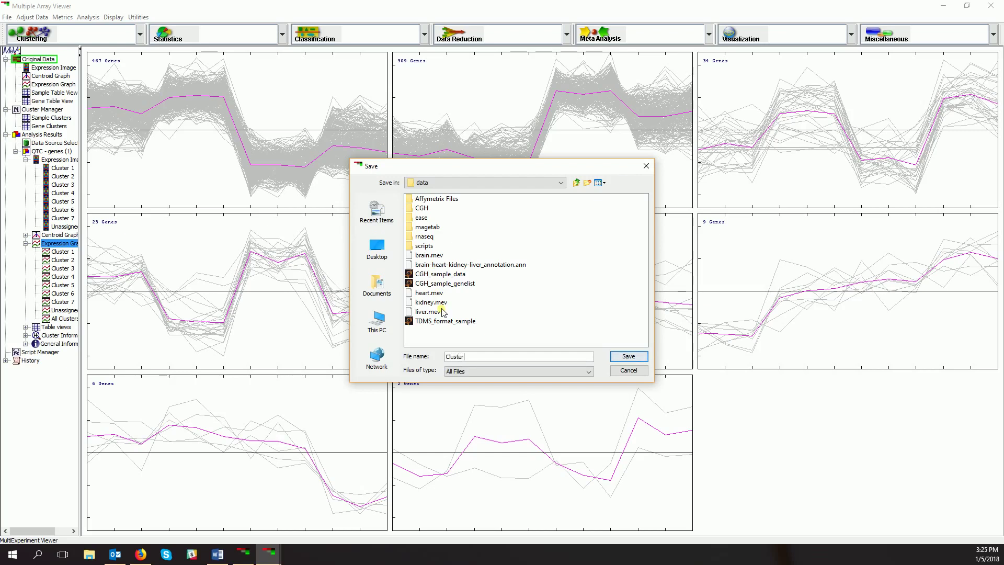
{"action": "left_click", "coordinate": [378, 250]}
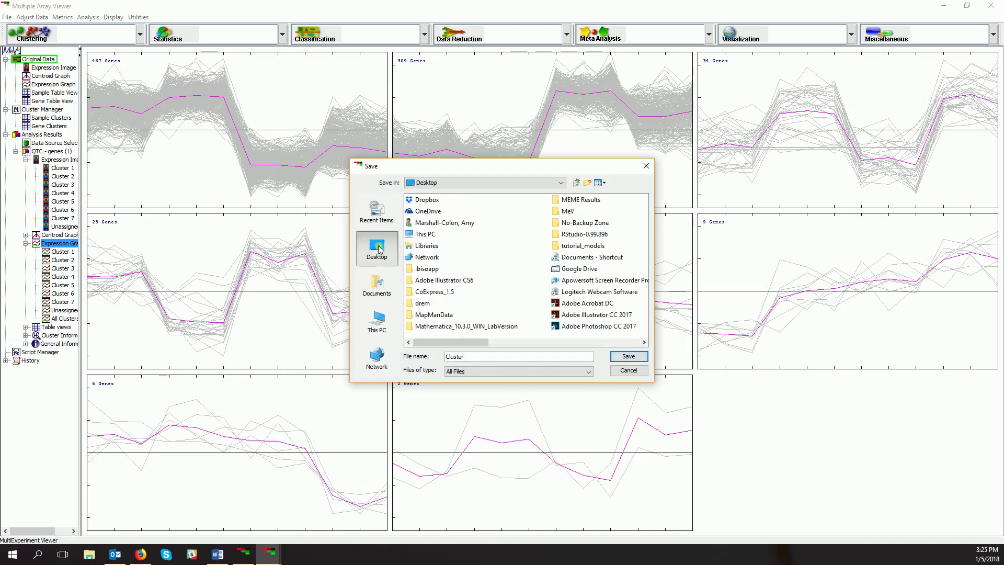
{"action": "left_click", "coordinate": [633, 356]}
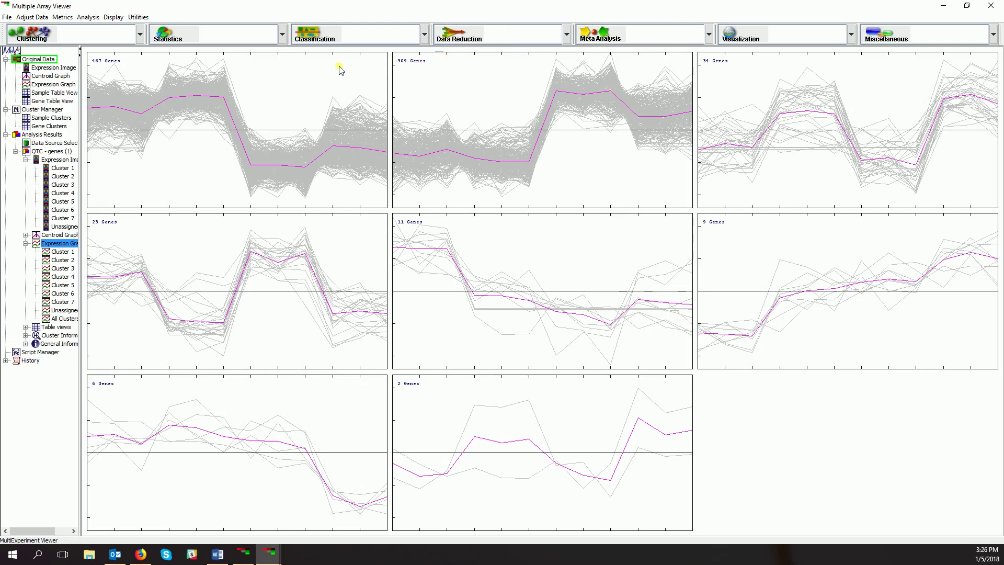
Step: Save the analysis as a MeV analysis file named DEG_Clustering_QTC on the Desktop
{"action": "left_click", "coordinate": [5, 17]}
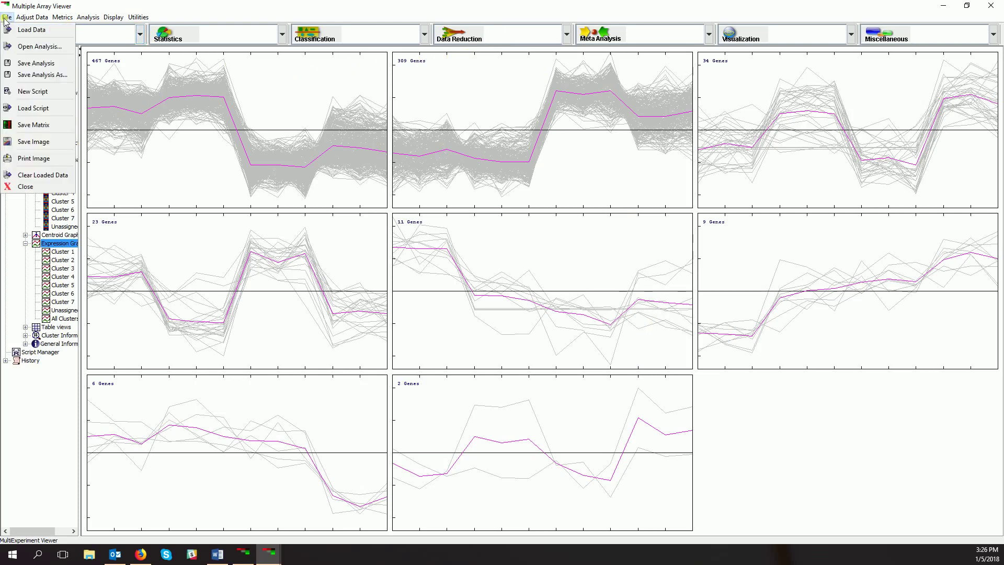
{"action": "left_click", "coordinate": [9, 75]}
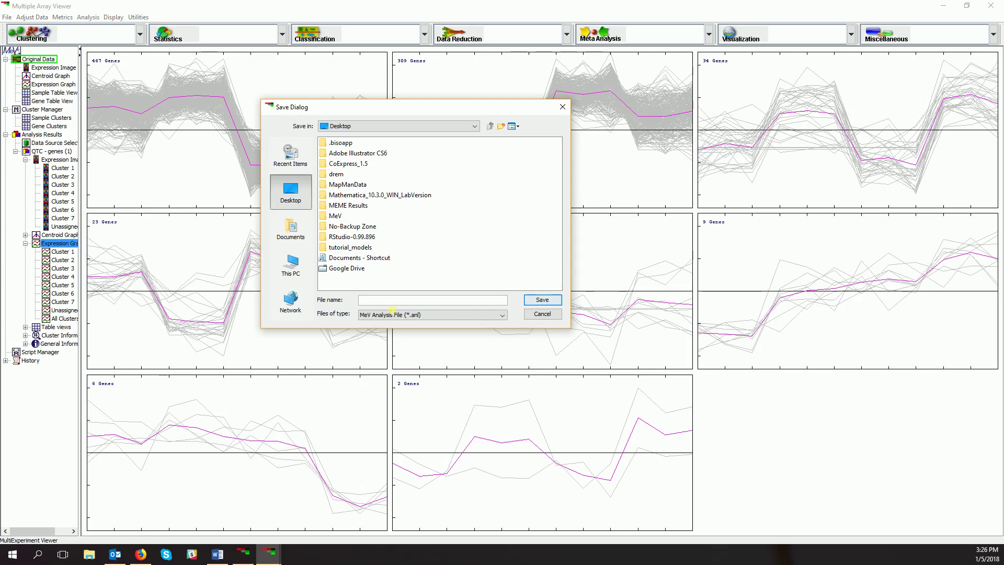
{"action": "type", "text": "DEG_Clustering_QTC"}
{"action": "left_click", "coordinate": [534, 302]}
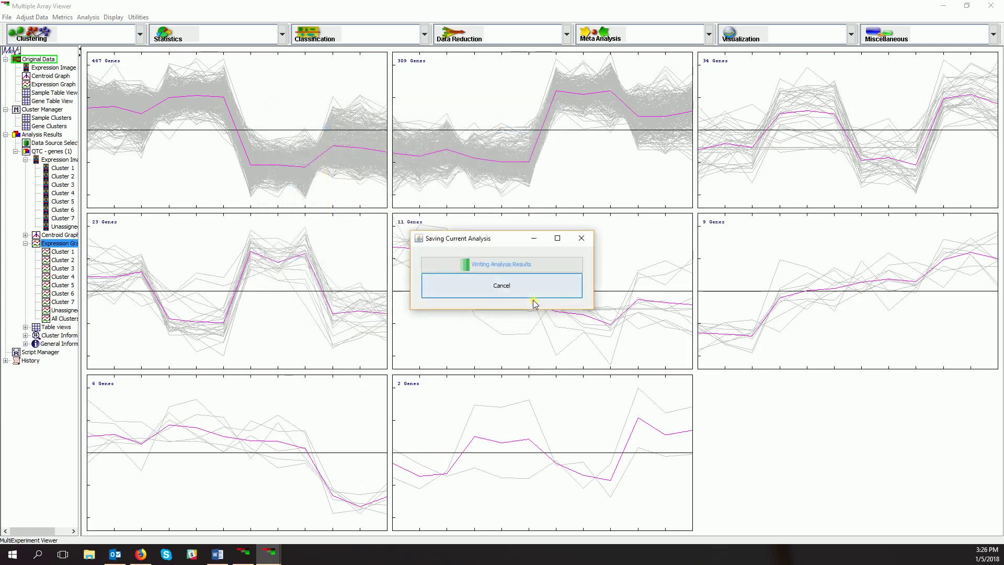